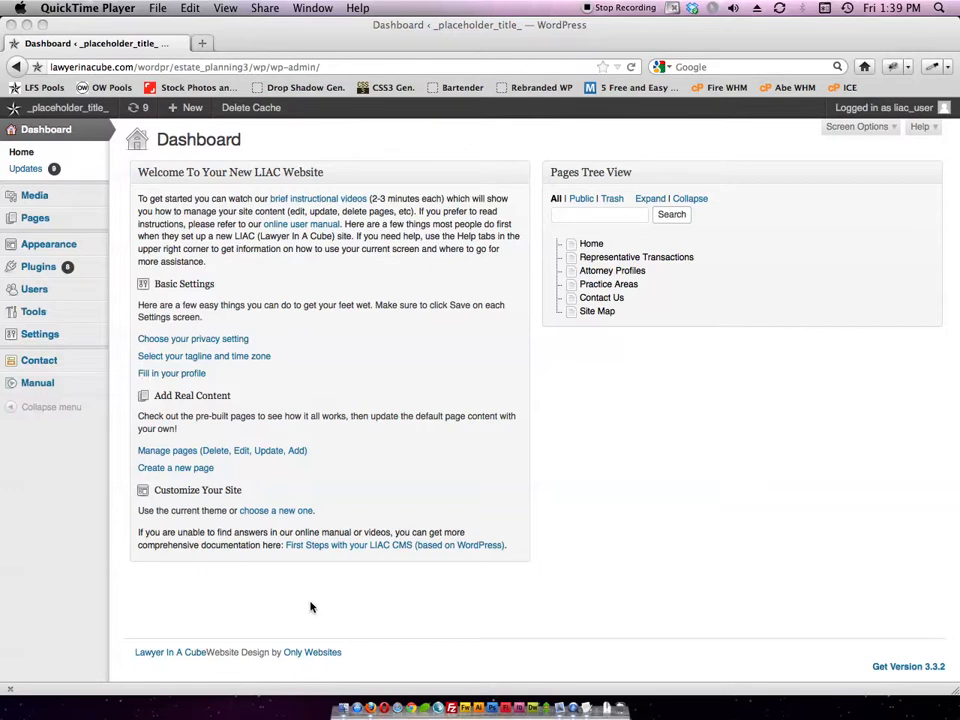
Open the Attorney Profiles page for editing from the list of all pages
left_click(33, 222)
left_click(36, 220)
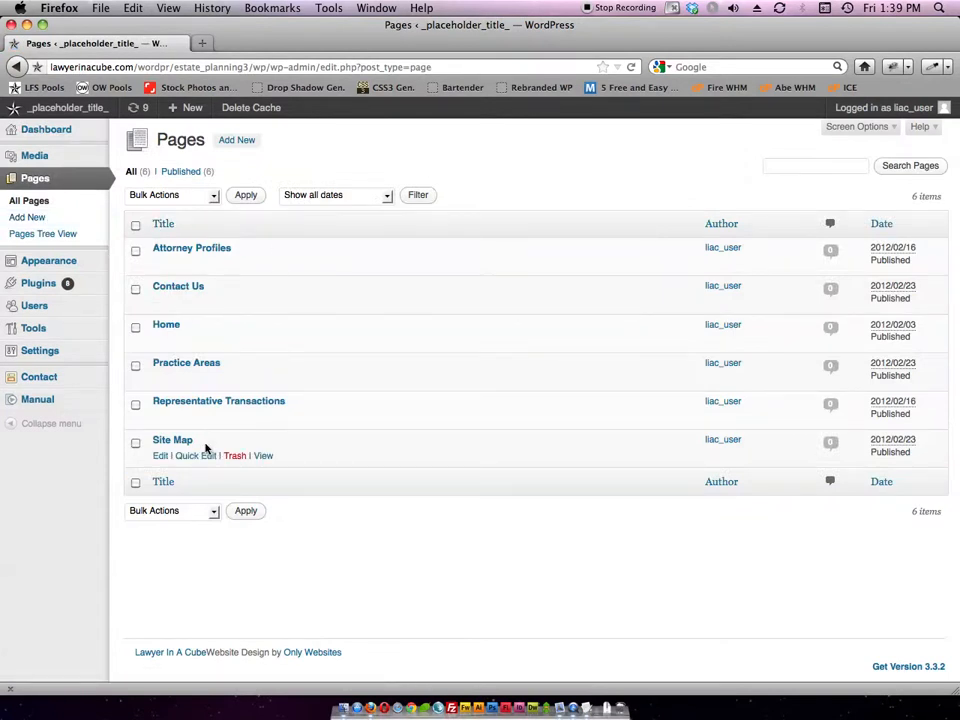
left_click(161, 265)
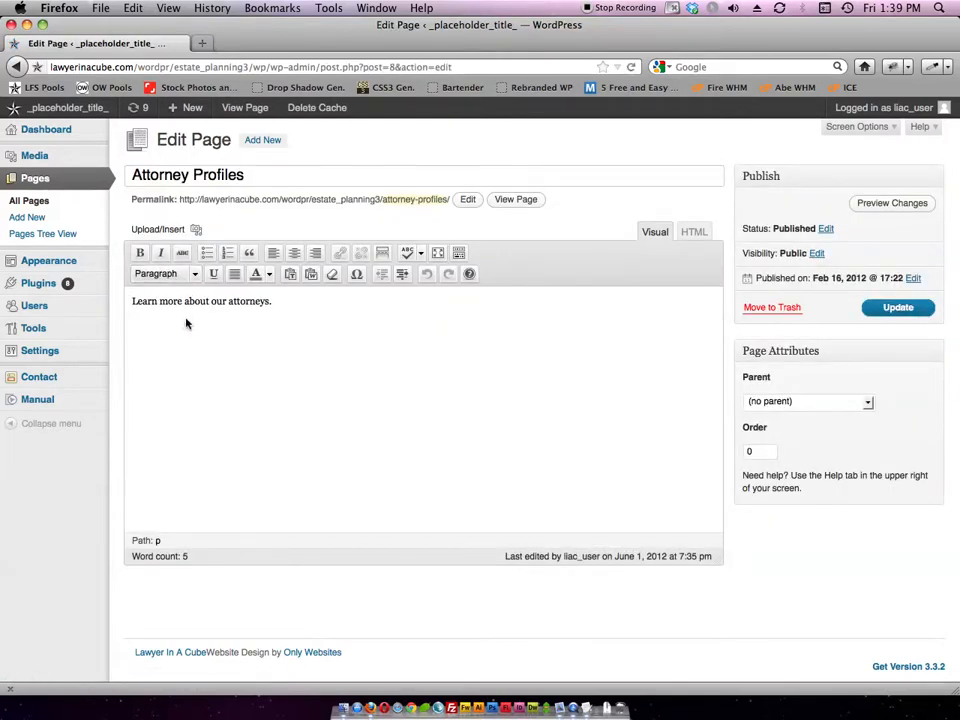
Add the paragraph "This is my new text." below the existing line of the Attorney Profiles page and preview the change
left_click(274, 308)
key("Return")
type("This is my new text.")
left_click(881, 208)
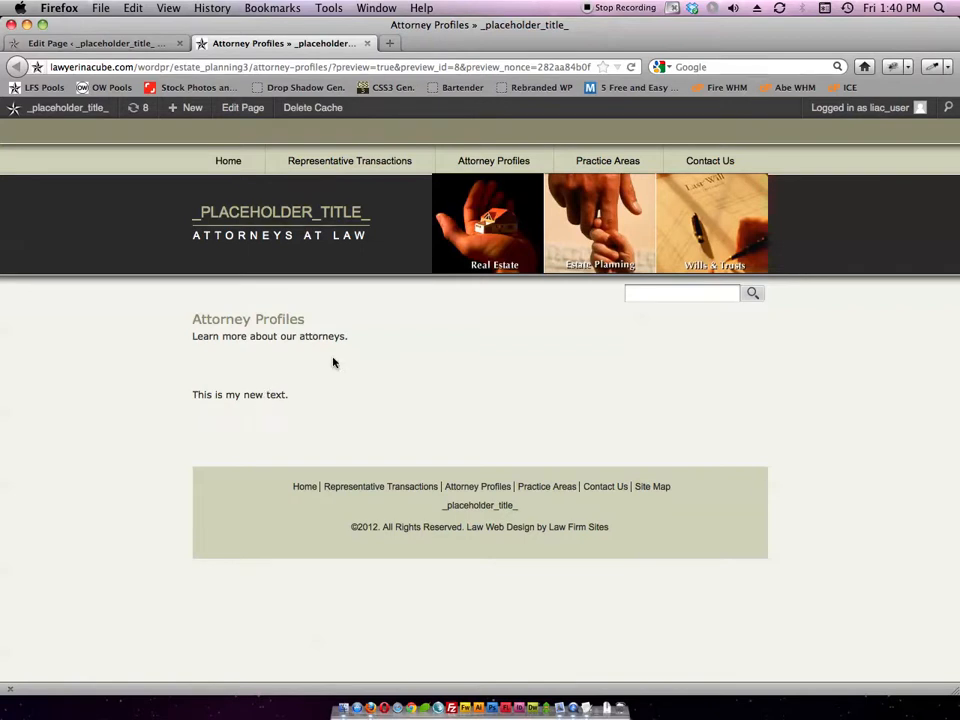
left_click(368, 45)
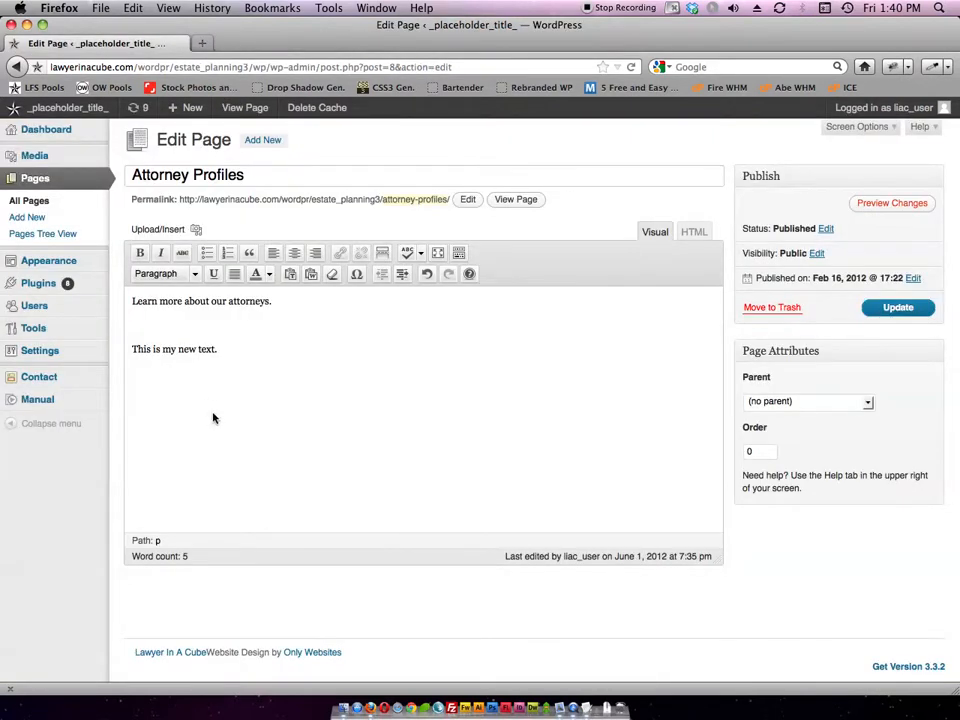
Update the Attorney Profiles page with the new paragraph, view it on the live site and reopen it for editing
left_click(910, 309)
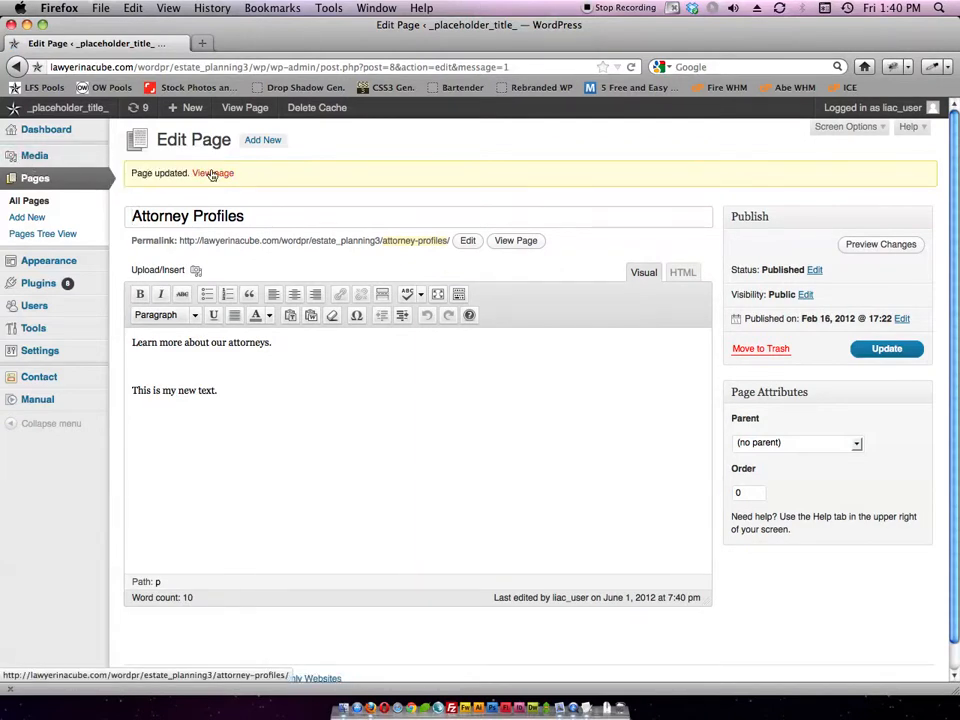
left_click(212, 174)
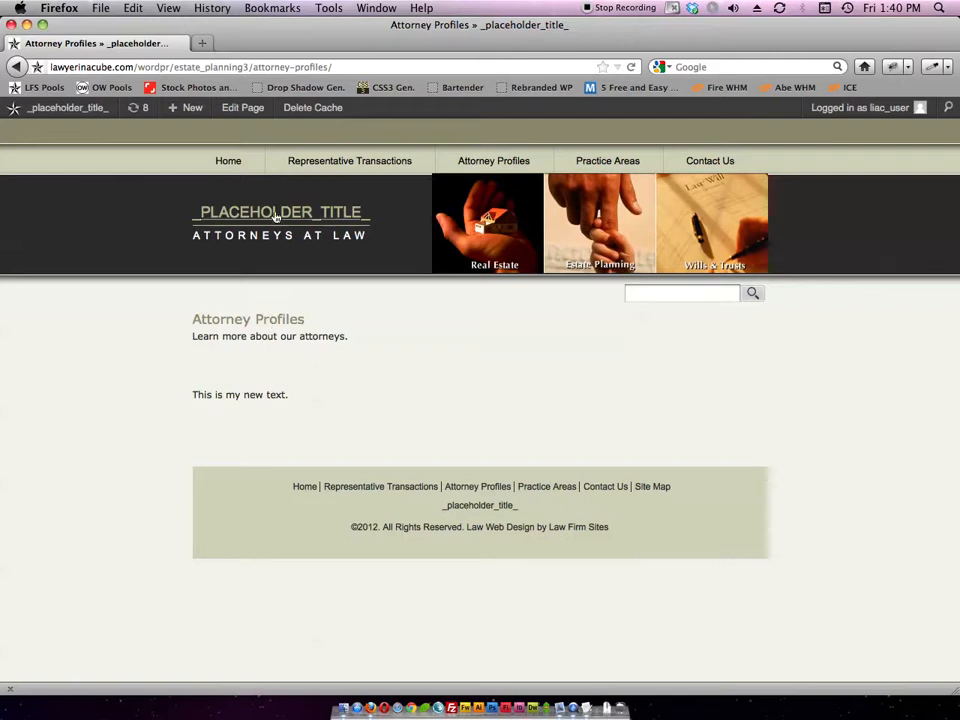
left_click(244, 116)
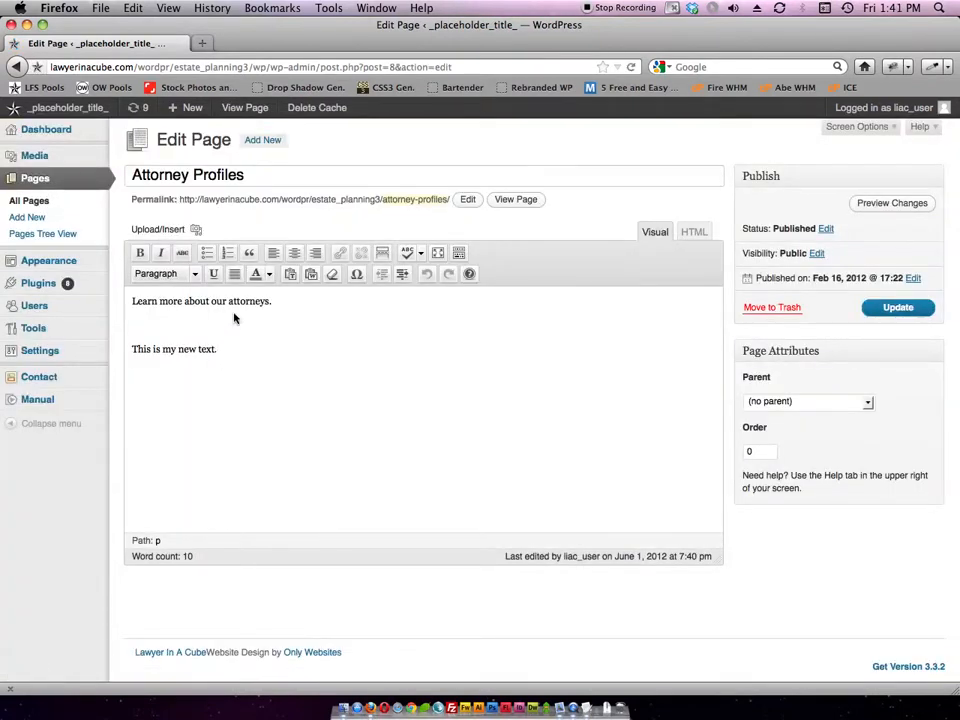
Format the line "Learn more about our attorneys." as Heading 2 and preview the page
left_click_drag(311, 306, 131, 301)
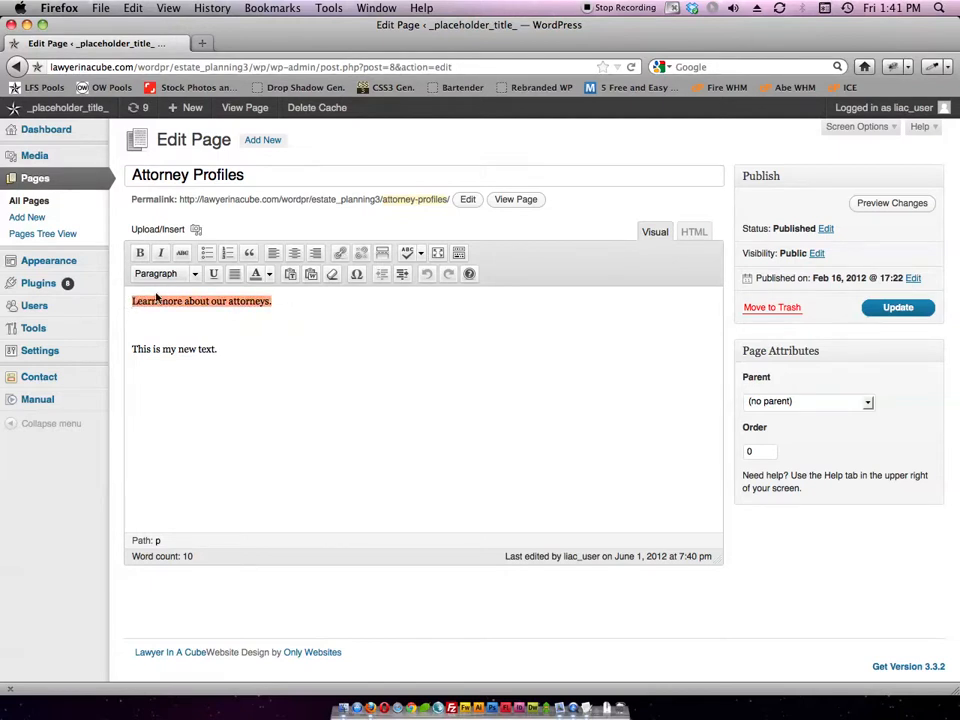
left_click(196, 274)
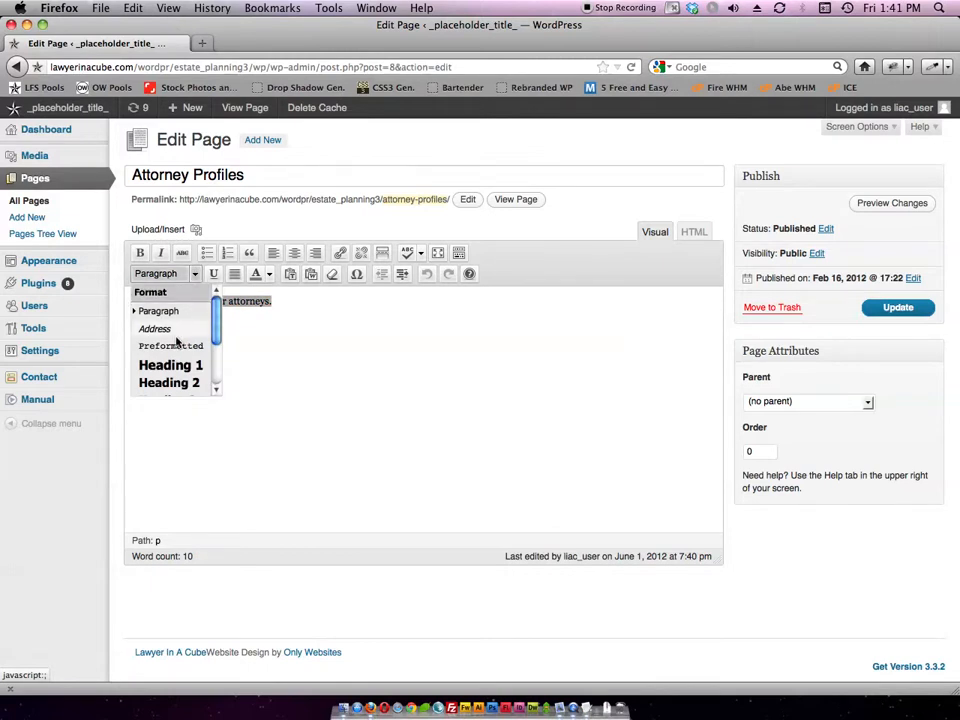
scroll(177, 342, "down", 4)
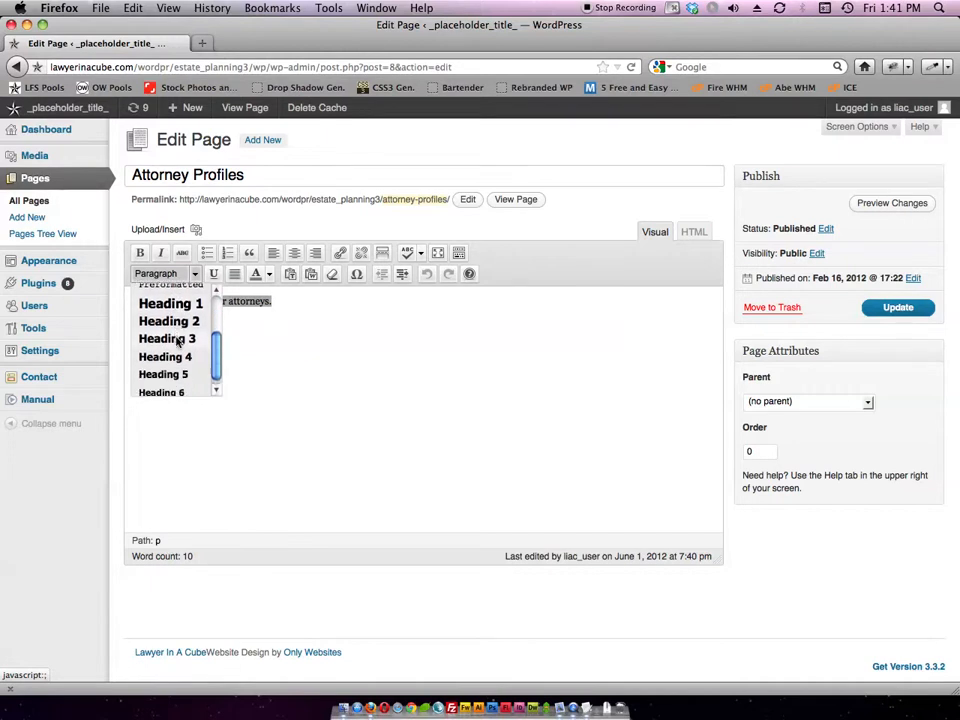
scroll(178, 375, "up", 4)
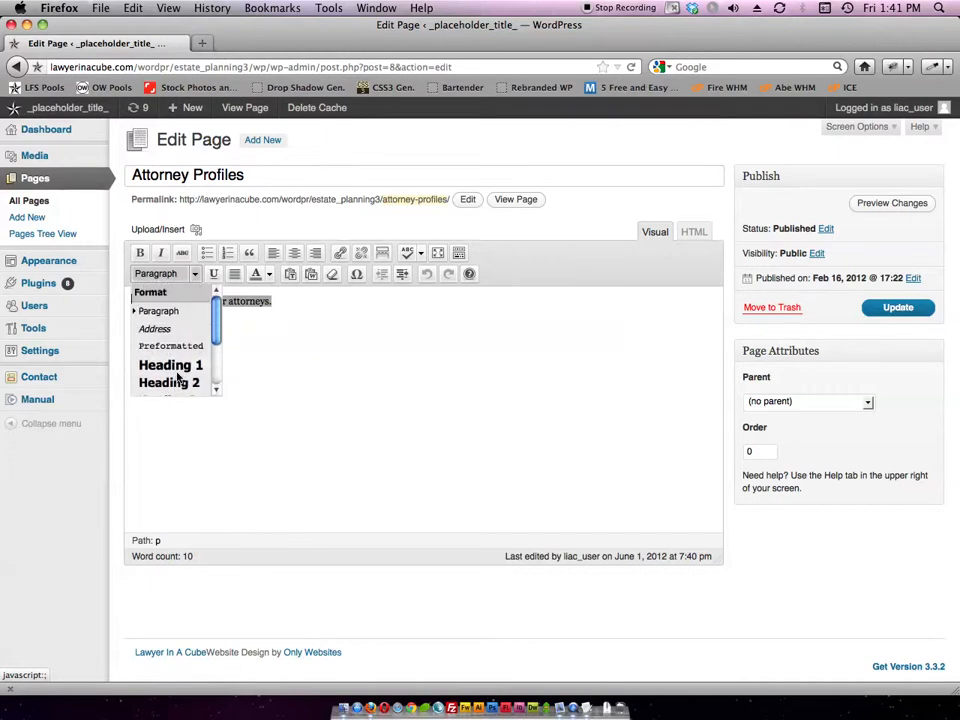
scroll(180, 377, "down", 1)
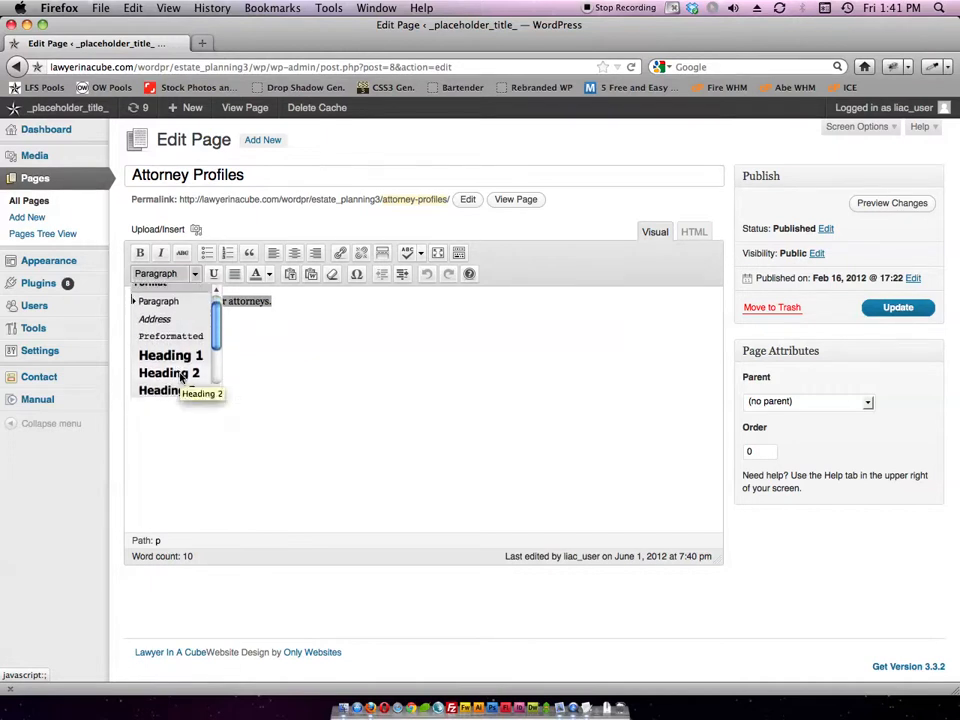
left_click(181, 374)
left_click(400, 306)
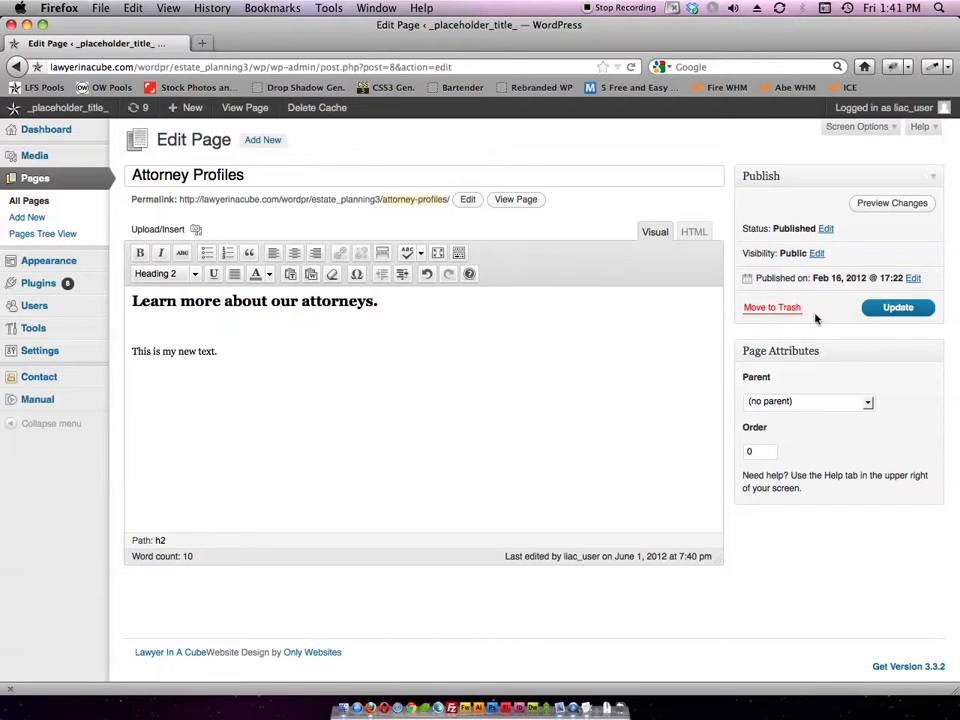
left_click(884, 205)
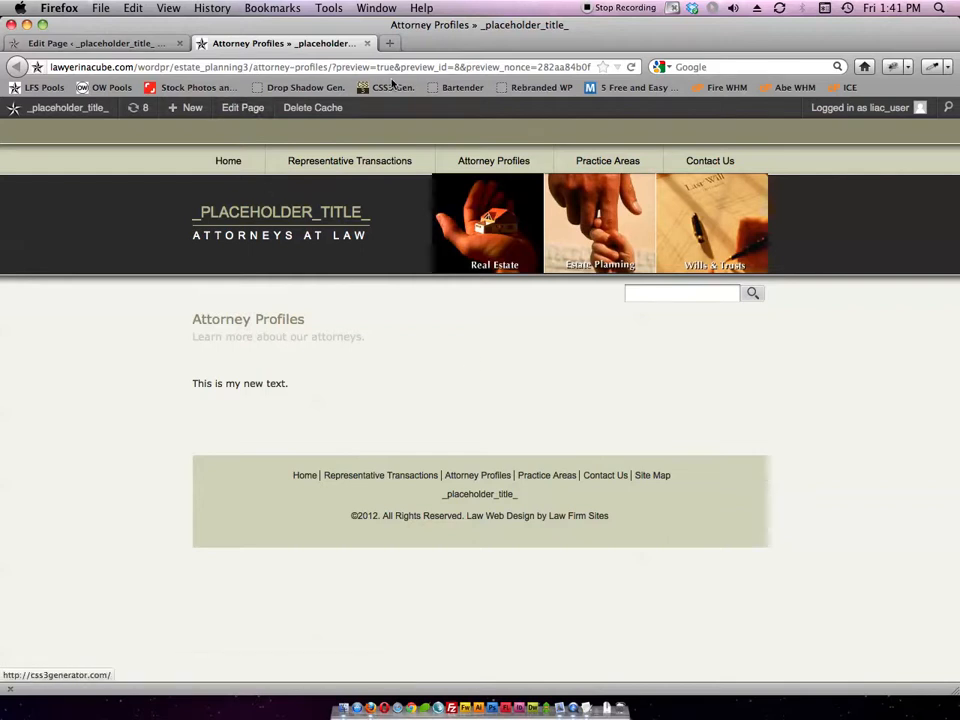
left_click(367, 43)
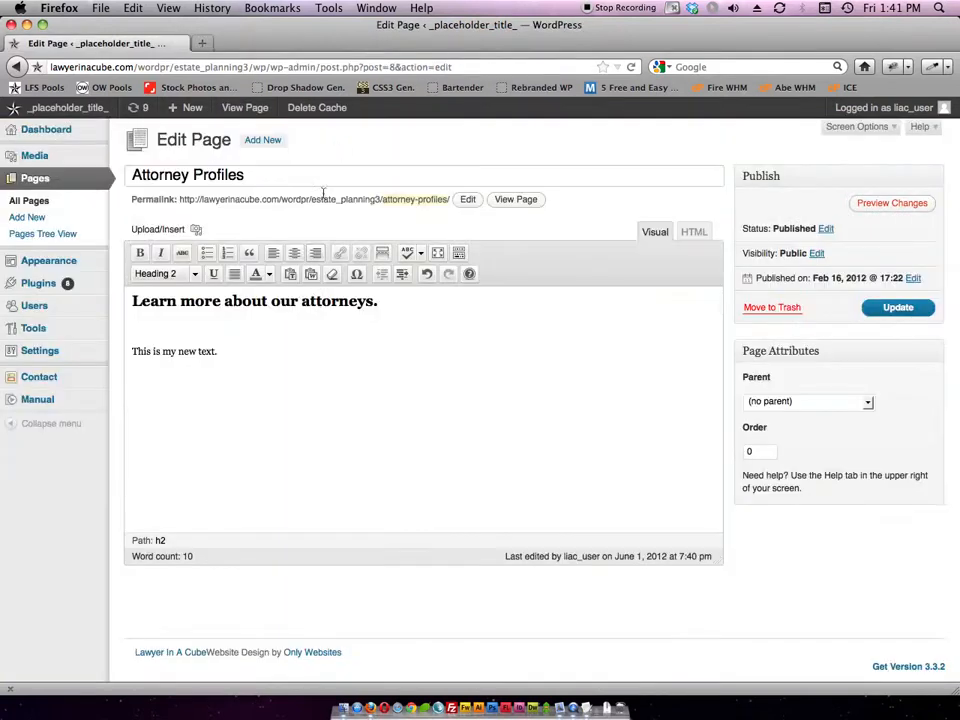
Add a bulleted list with Item 1, Item 2 and Item 3 below "This is my new text."
left_click(270, 351)
key("Return")
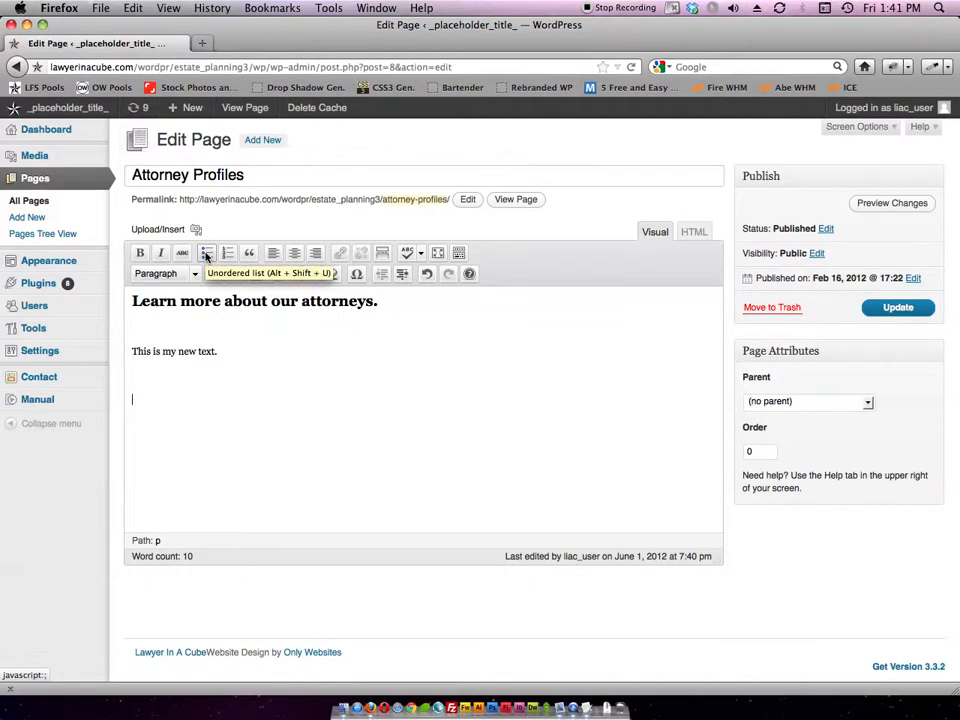
left_click(207, 254)
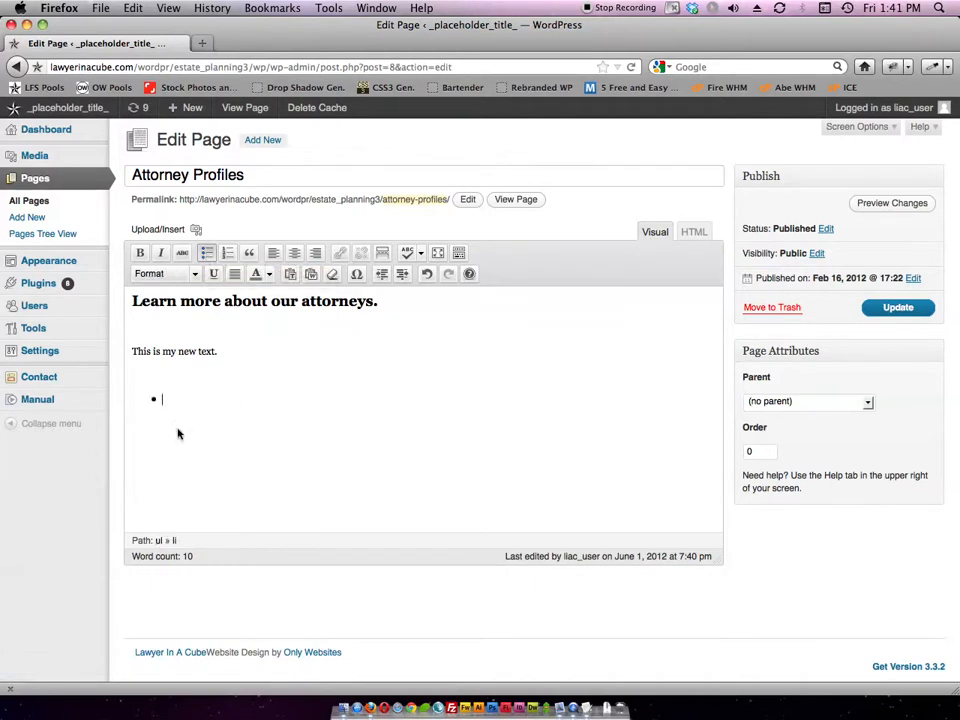
type("Item 1")
key("Return")
type("Item 2 Item")
Update the page with the heading and bulleted list, view it on the site and return to editing it
left_click(895, 309)
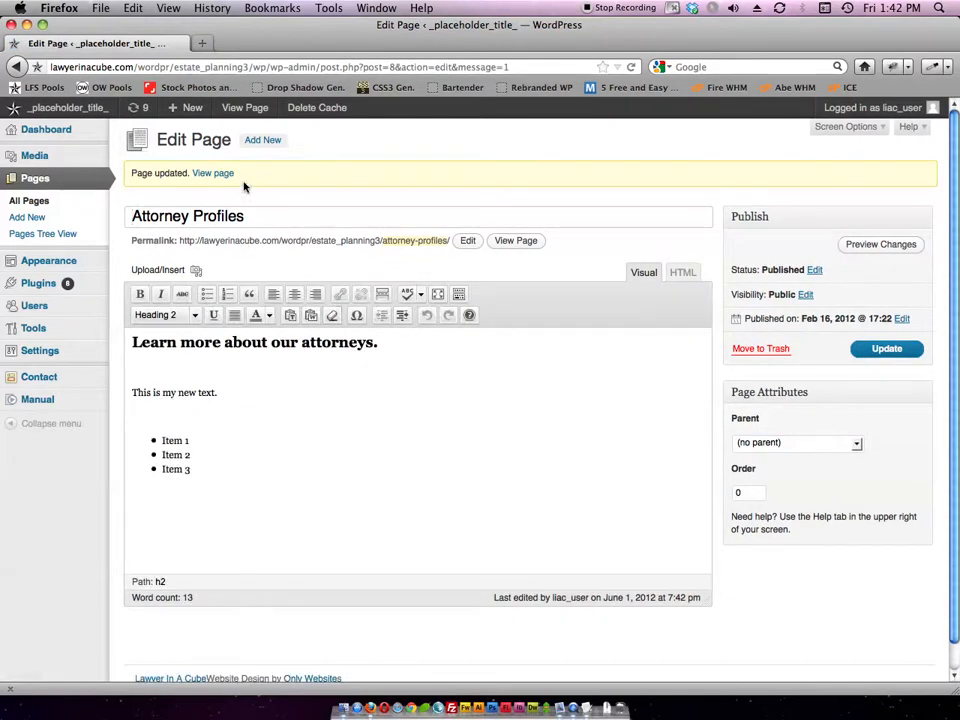
left_click(213, 174)
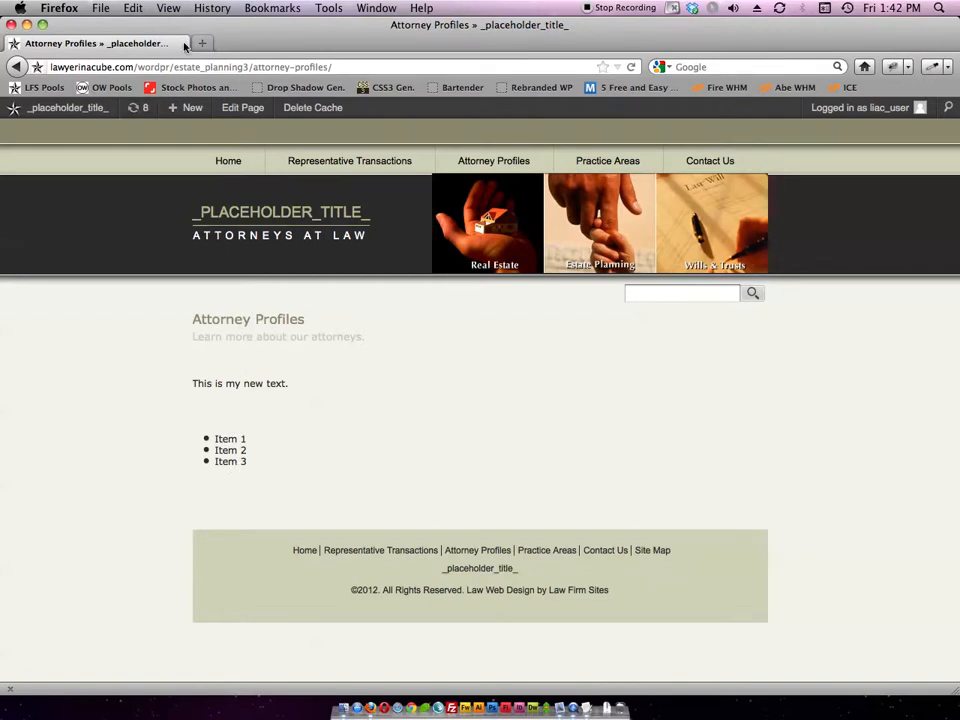
left_click(236, 110)
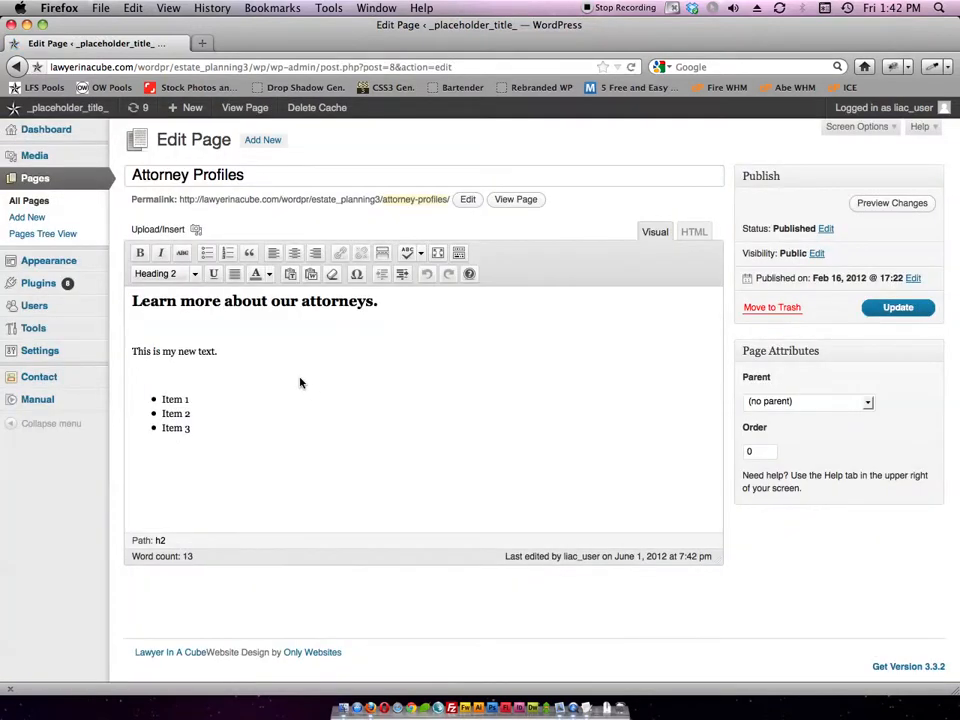
End the bulleted list after Item 3 and add the paragraph "Type more text." below it
left_click(200, 431)
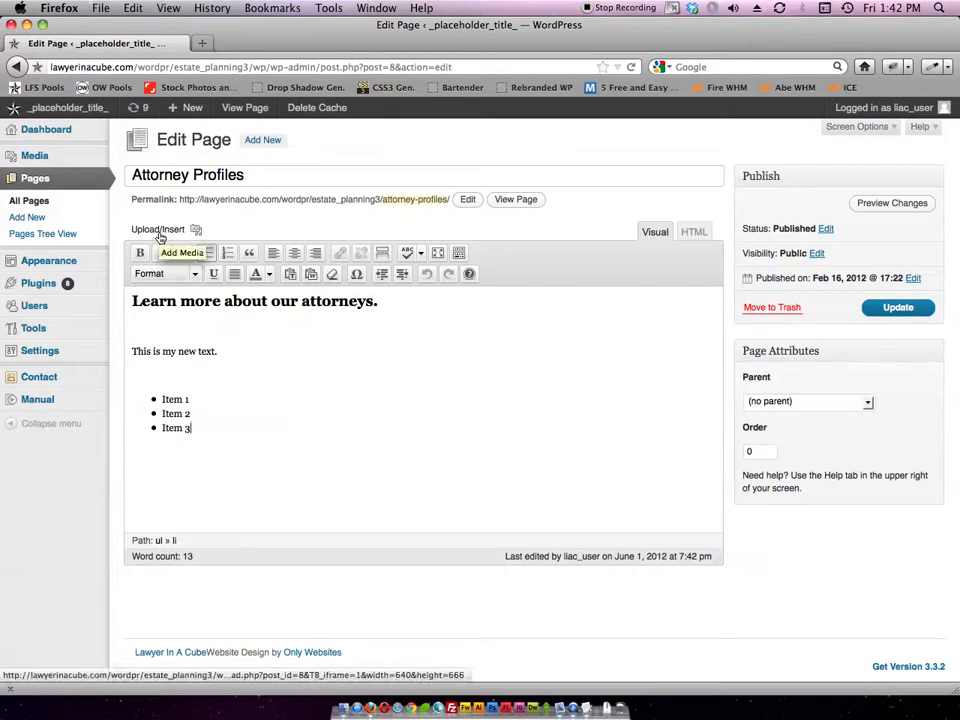
key("Return")
key("Return")
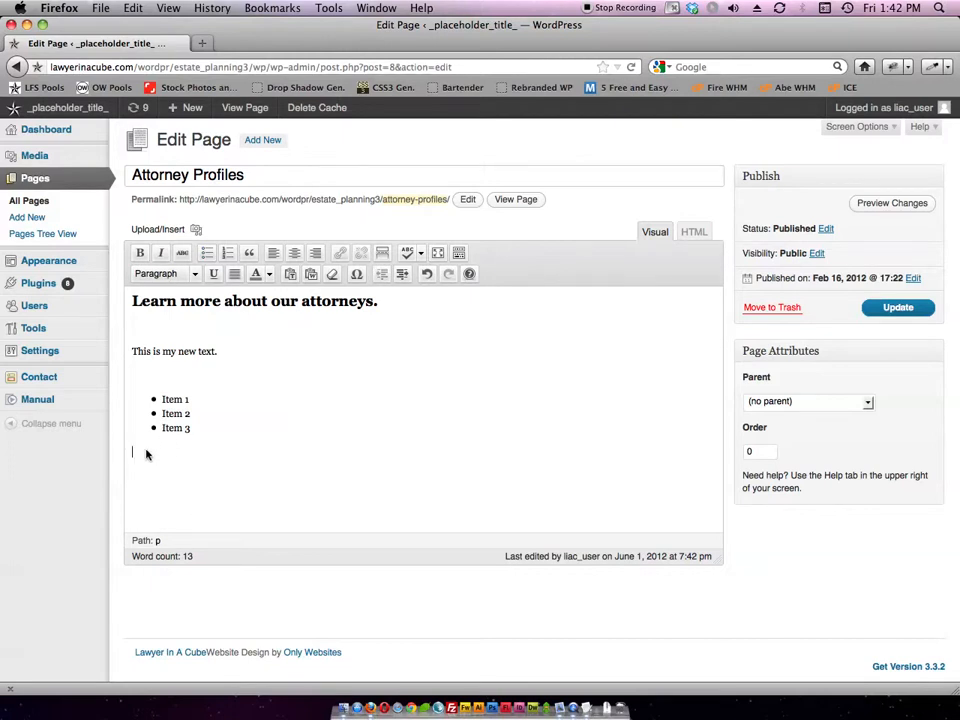
type("s")
type("Type mo")
type("re")
type("tex")
type("t.")
double_click(183, 453)
left_click(340, 255)
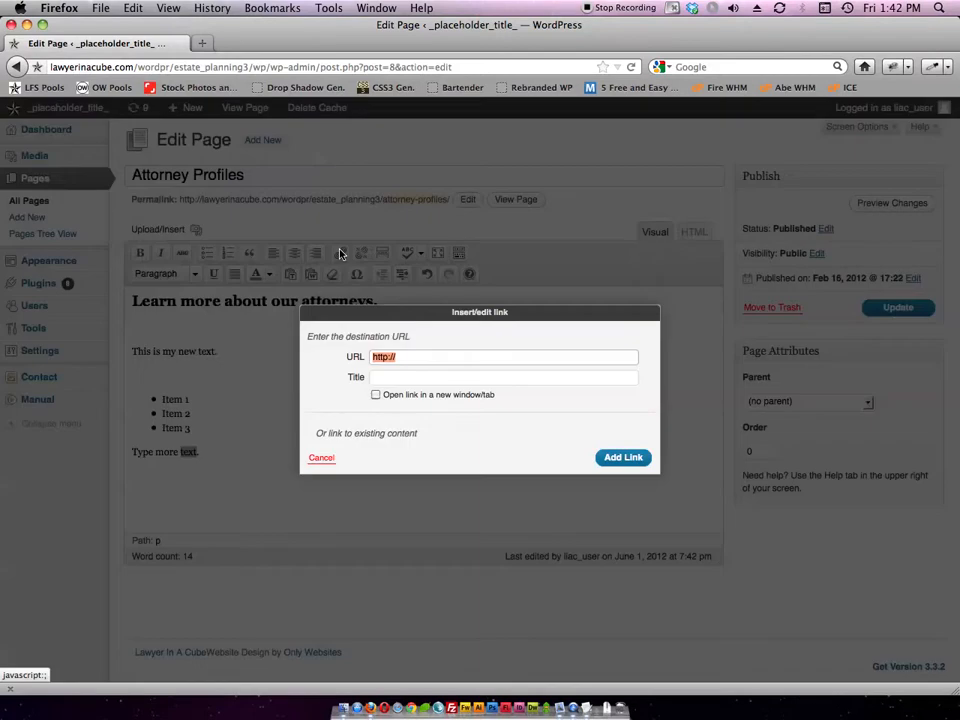
left_click(420, 358)
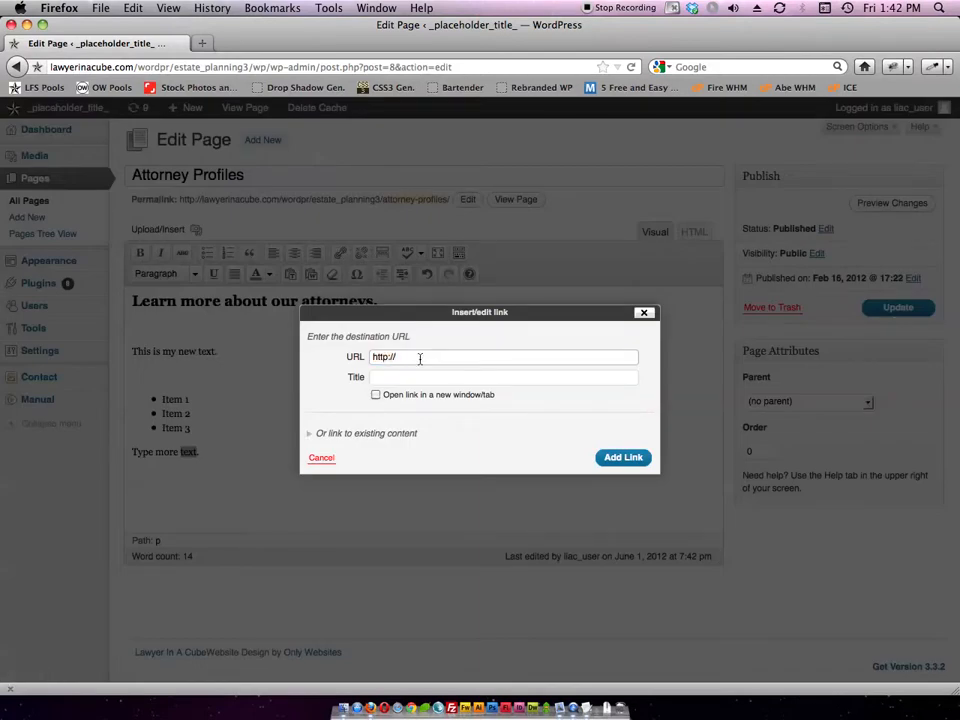
type("lawfirmsites.com")
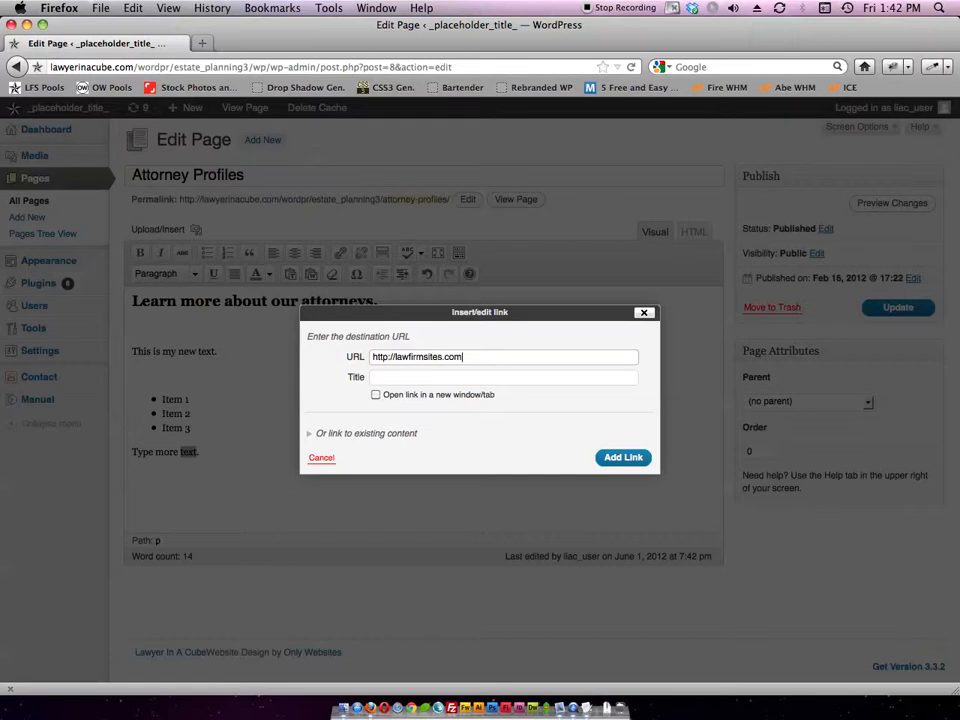
key("Tab")
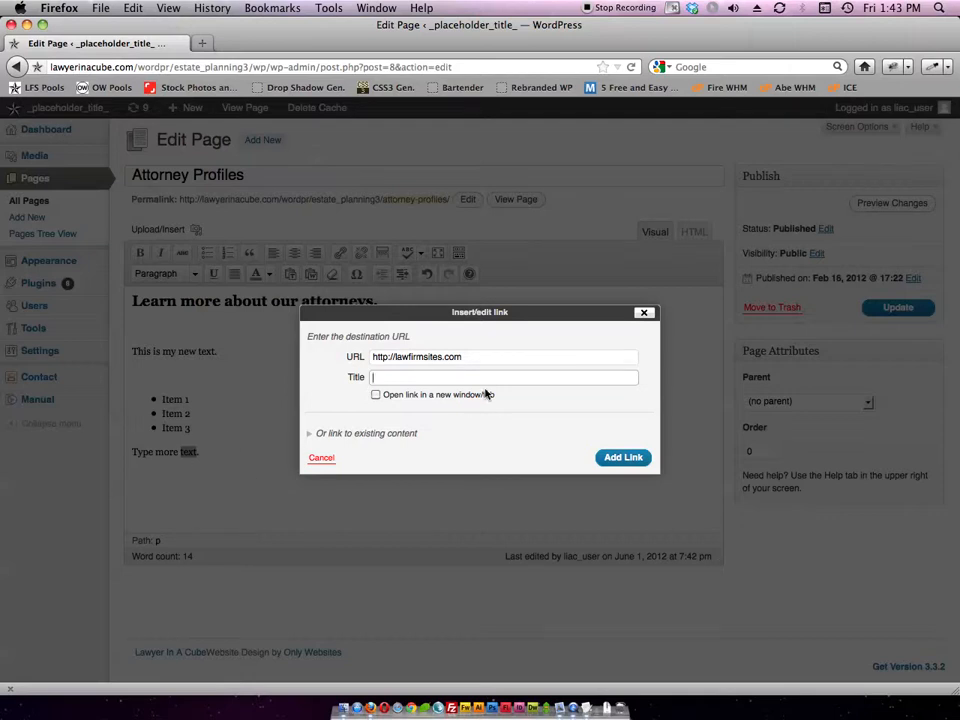
left_click(375, 395)
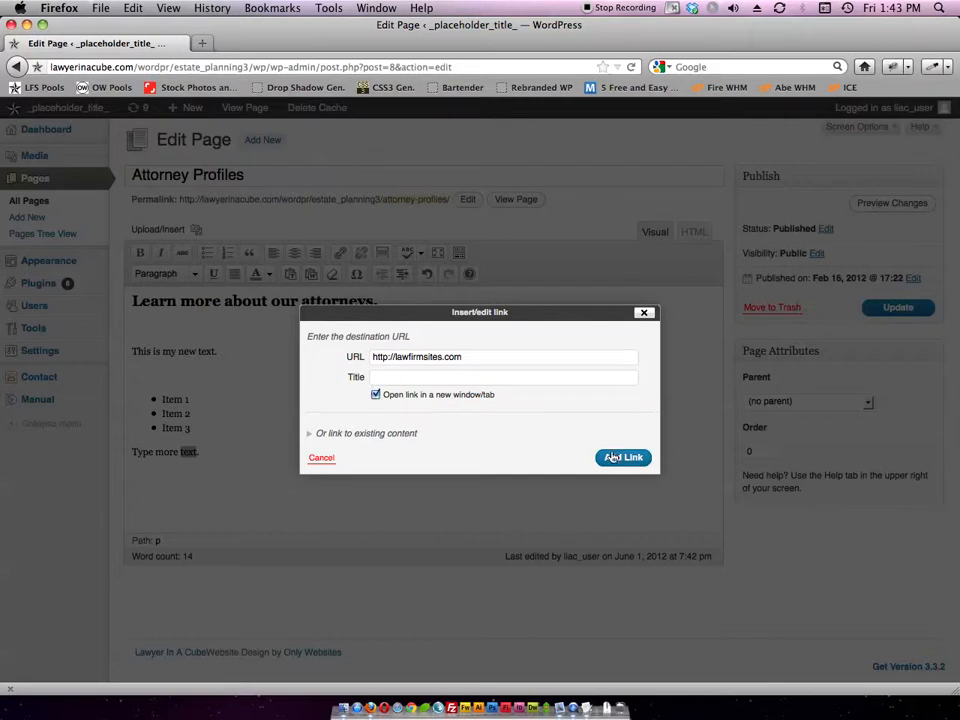
left_click(312, 434)
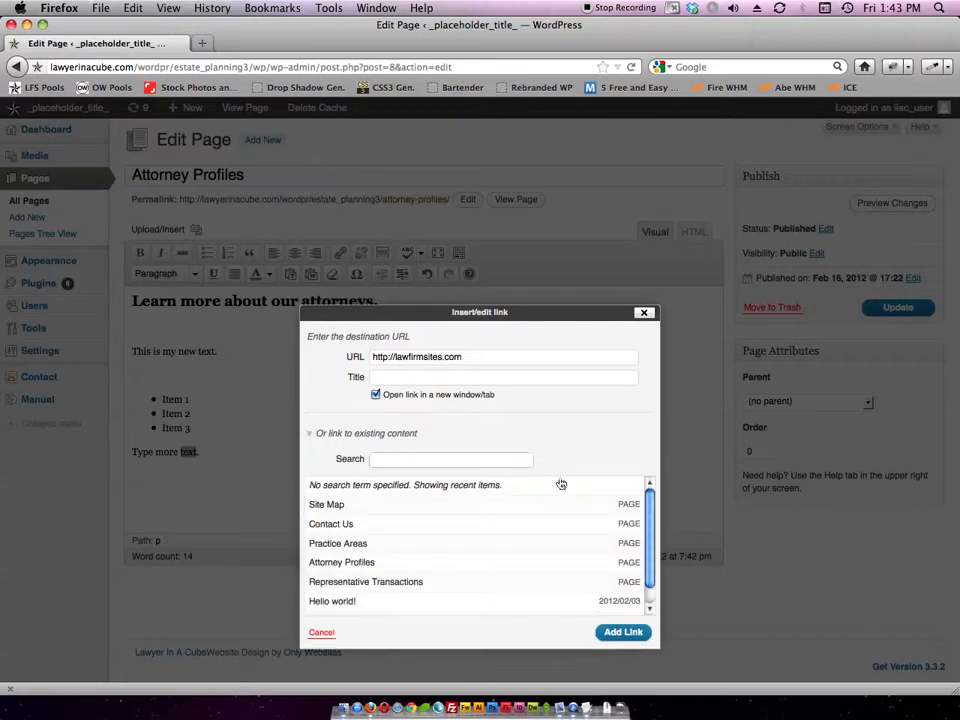
scroll(398, 574, "down", 3)
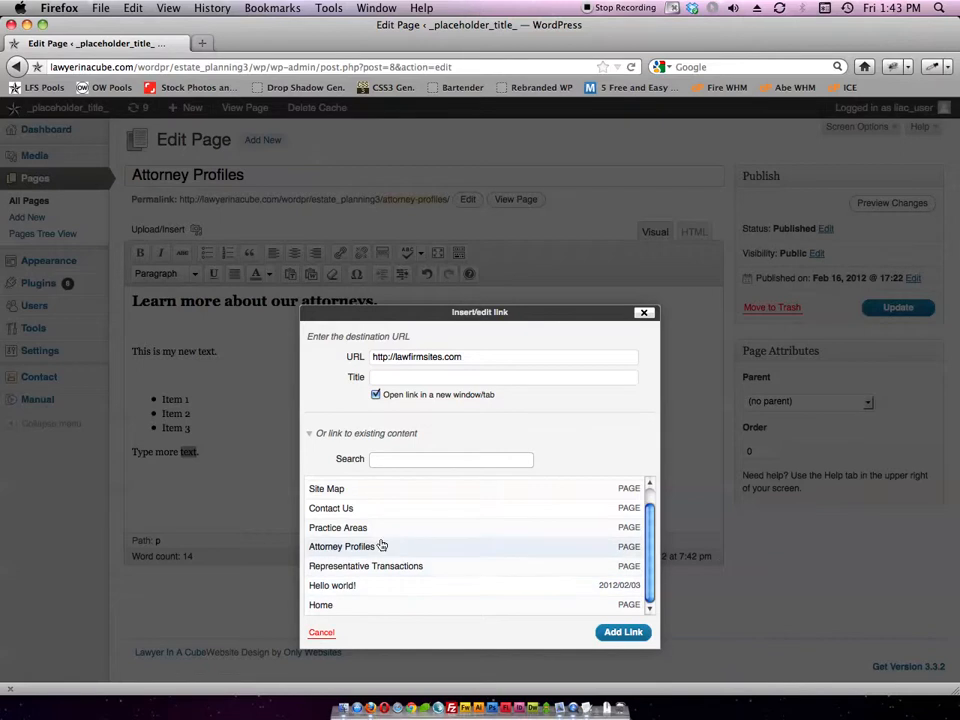
scroll(380, 539, "up", 1)
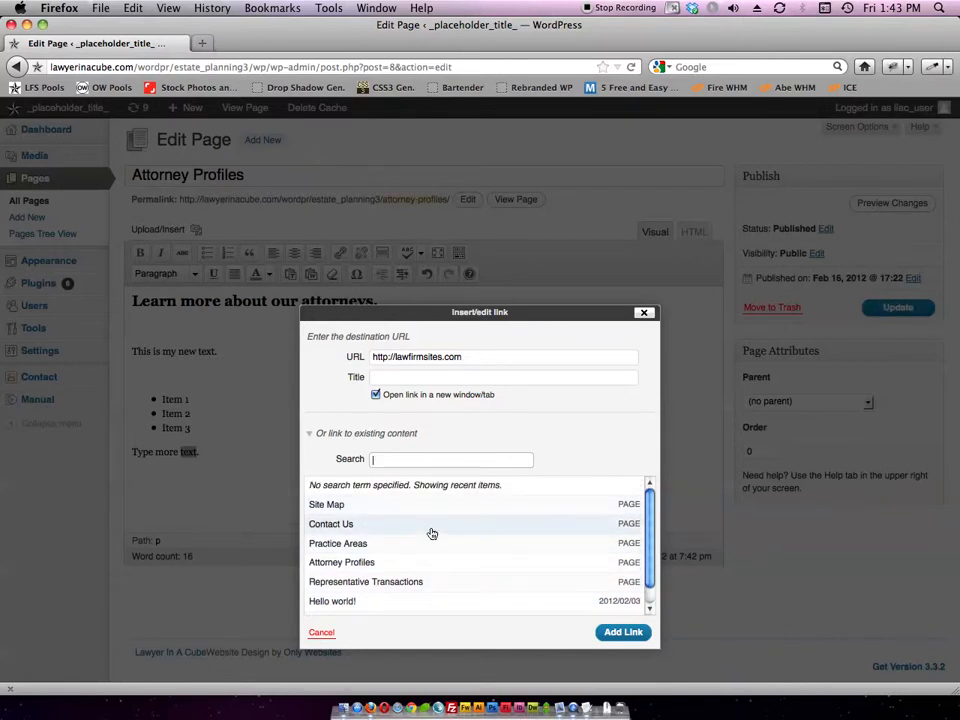
left_click(624, 632)
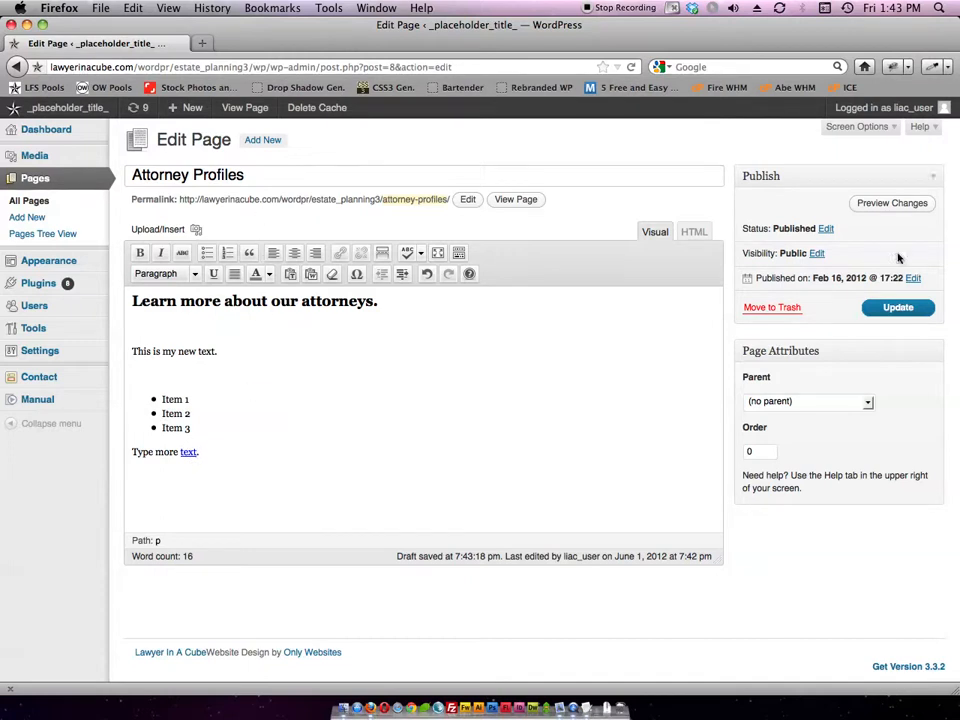
Preview the page, test the "text" link, close the site it opens and return to the page editor
left_click(878, 207)
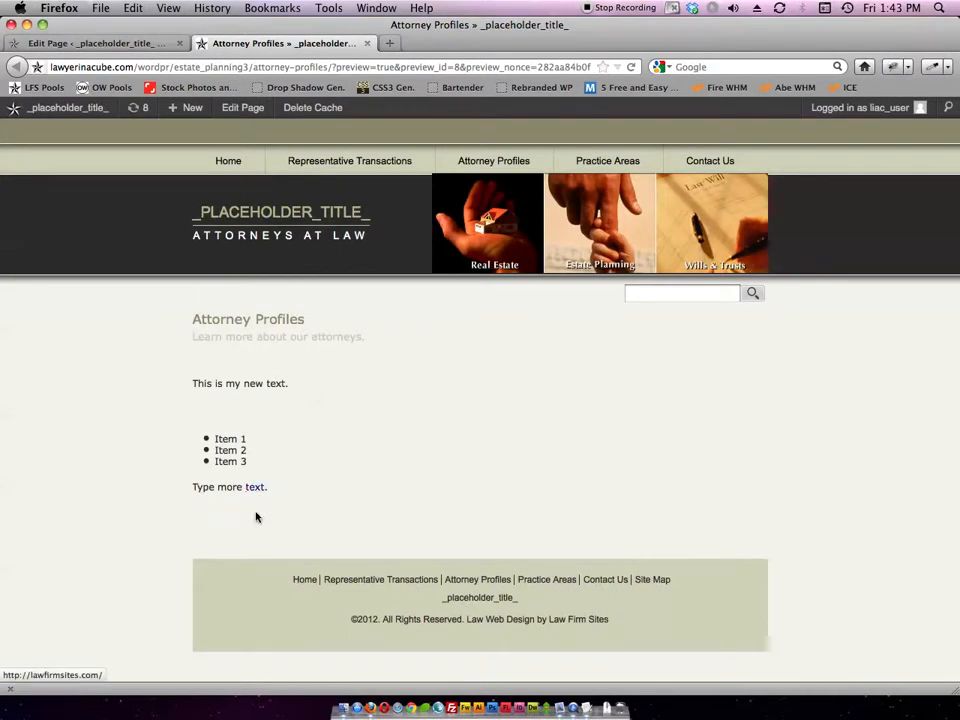
left_click(254, 489)
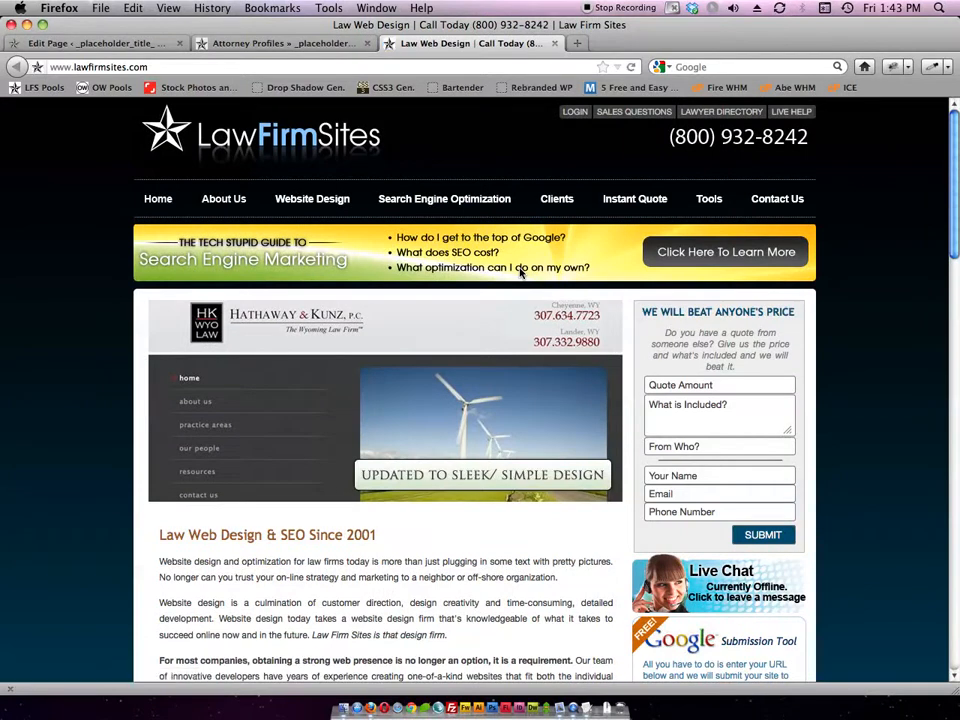
left_click(556, 44)
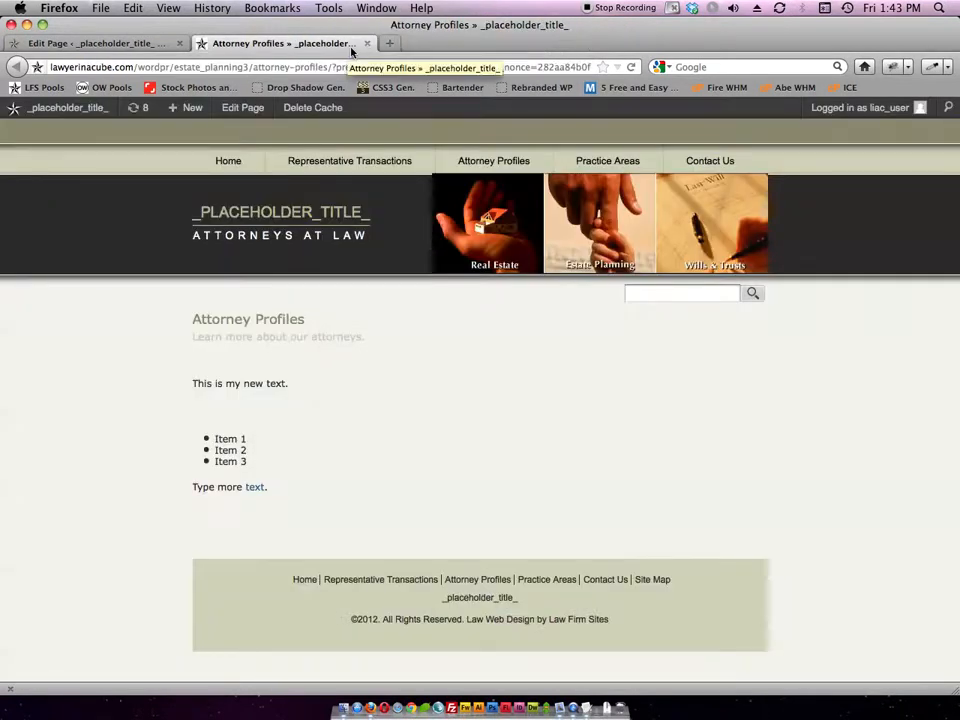
left_click(83, 43)
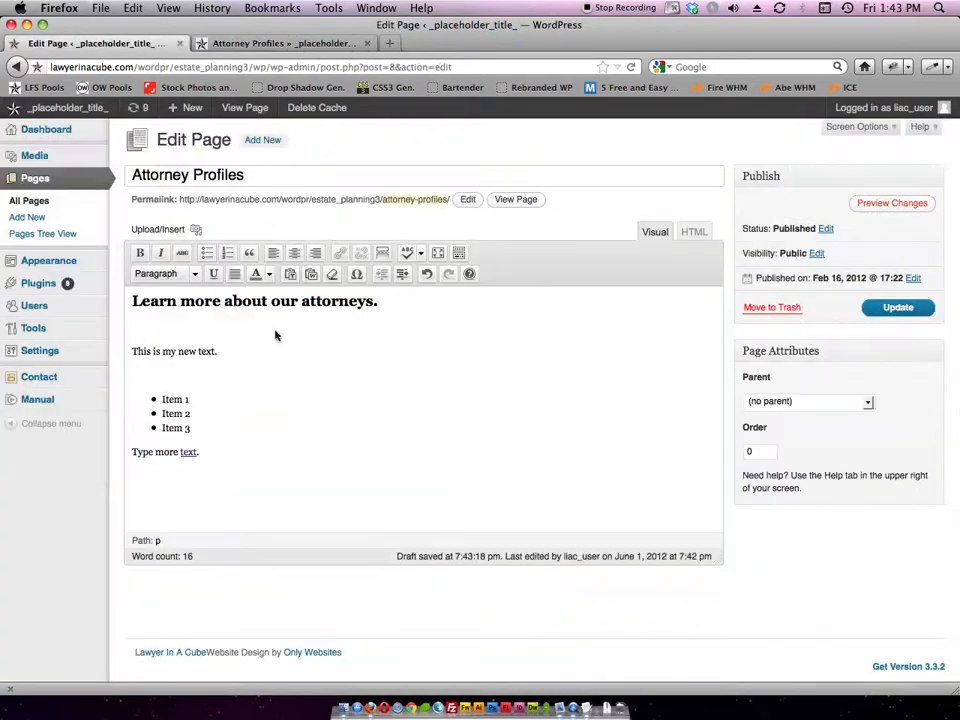